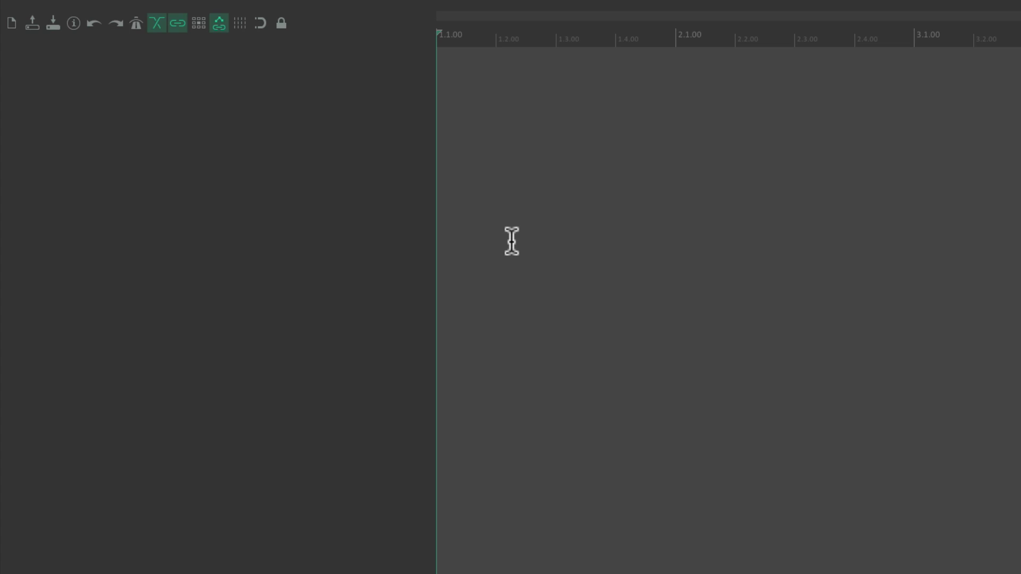
Add two new tracks named NINJAM and Piano
double_click(240, 154)
double_click(151, 67)
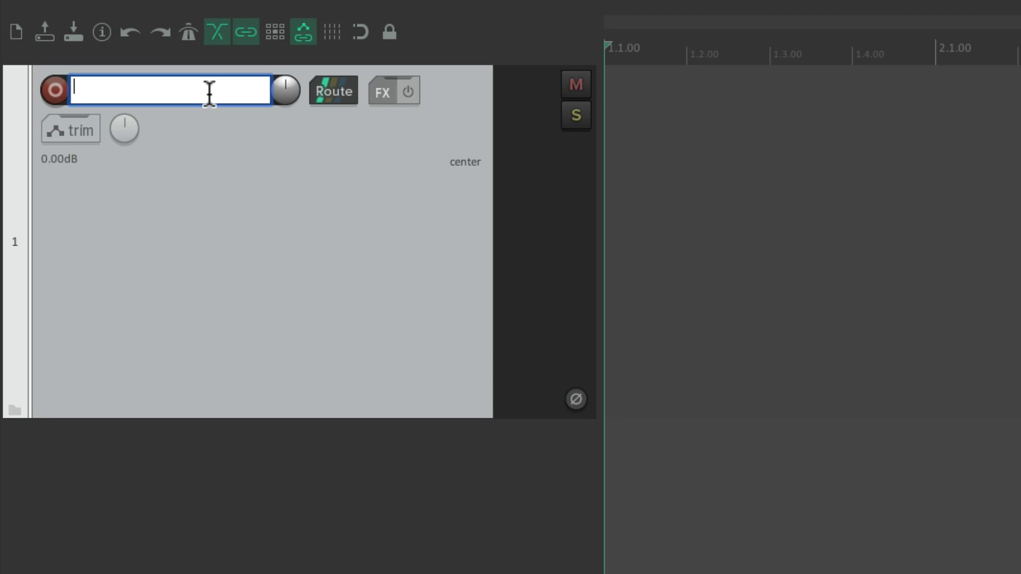
text(NINJAM)
key(Return)
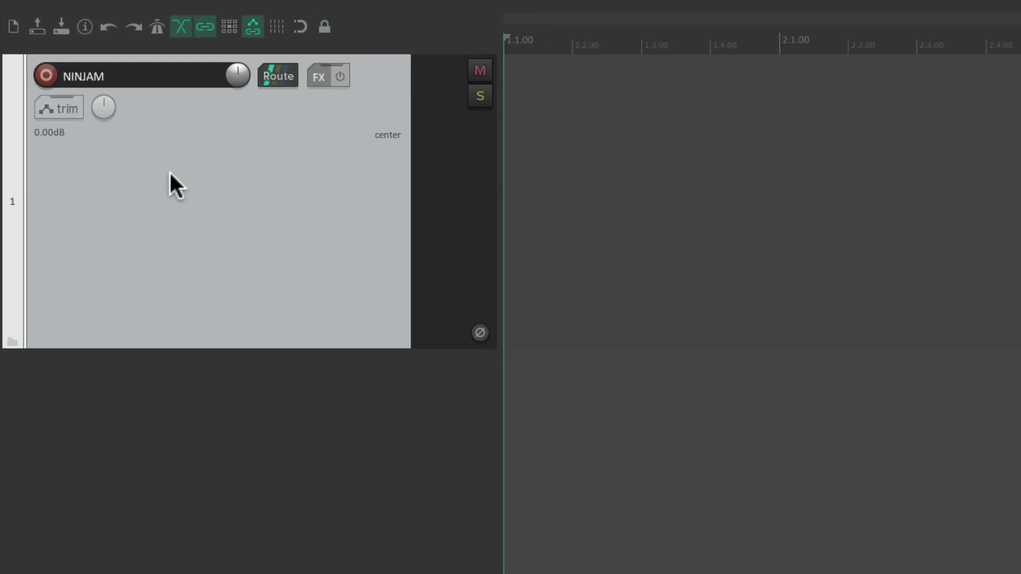
double_click(315, 437)
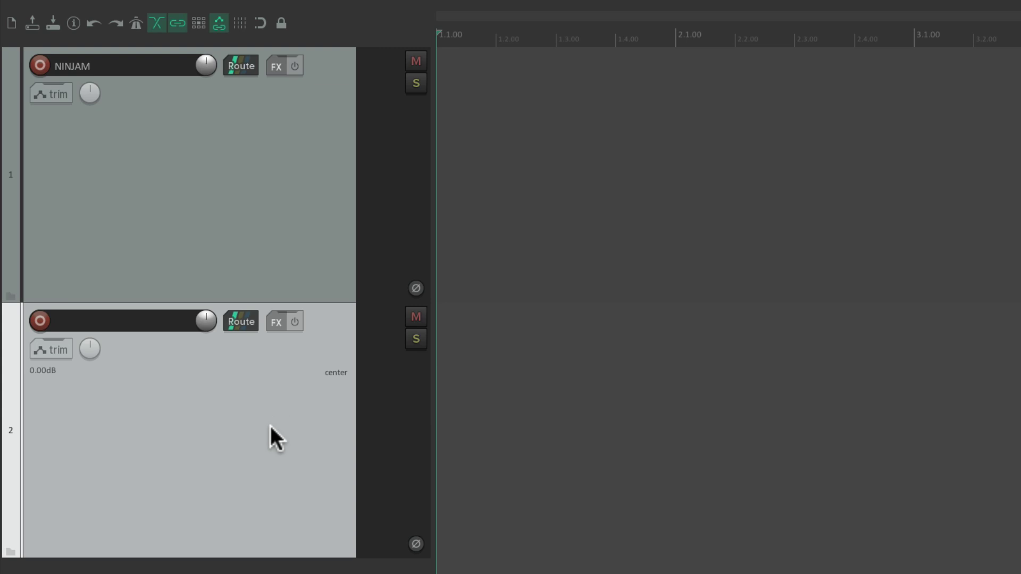
double_click(132, 320)
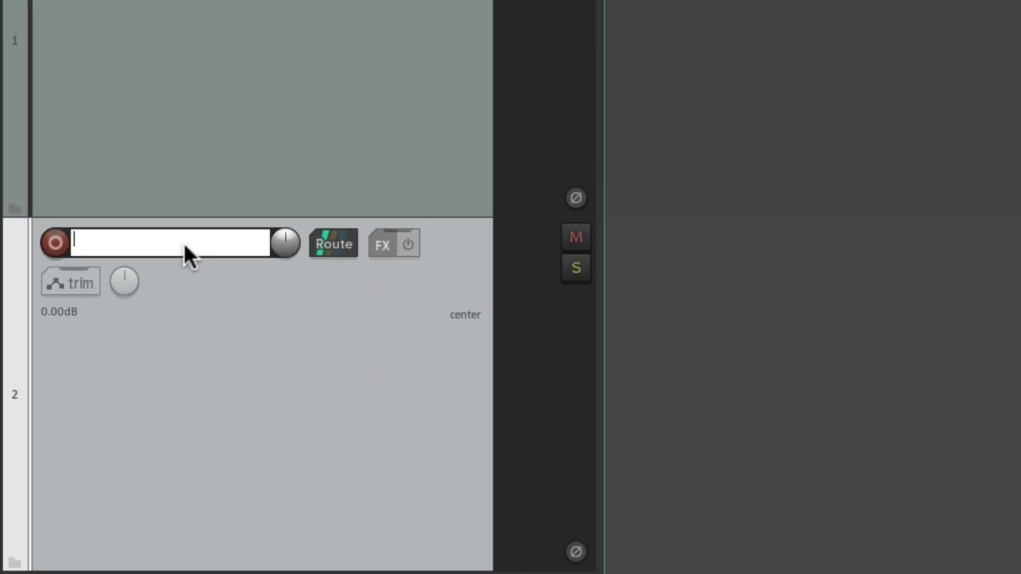
text(Piano)
key(Return)
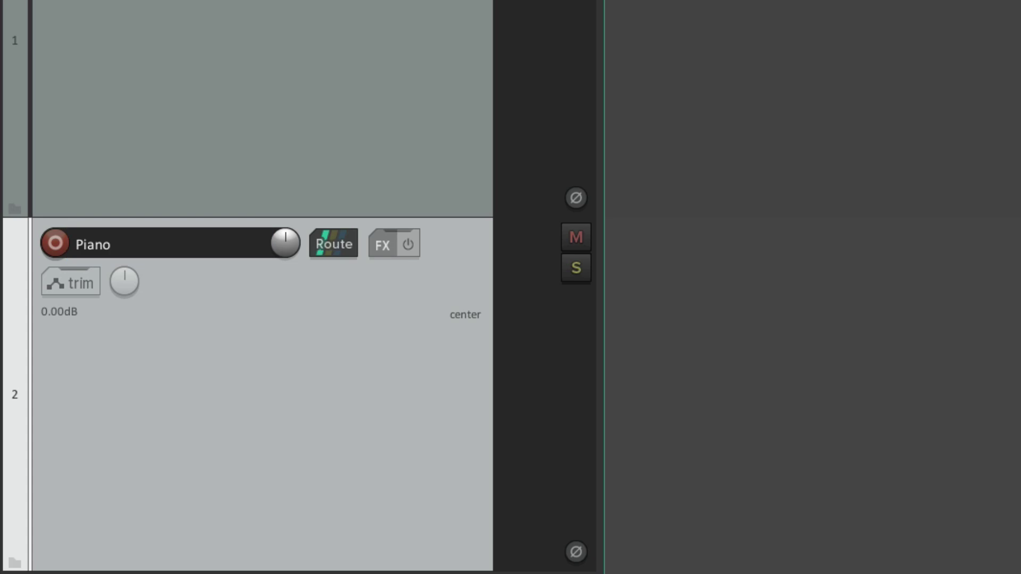
Record-arm the Piano track with input from USB MIDI Keyboard, all channels
click(56, 243)
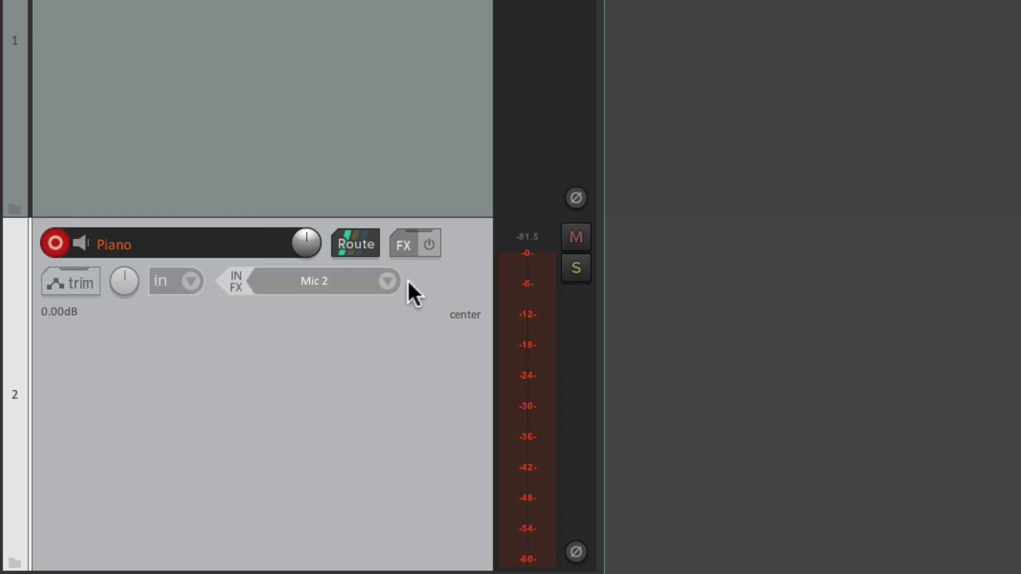
click(389, 284)
mouse_move(393, 334)
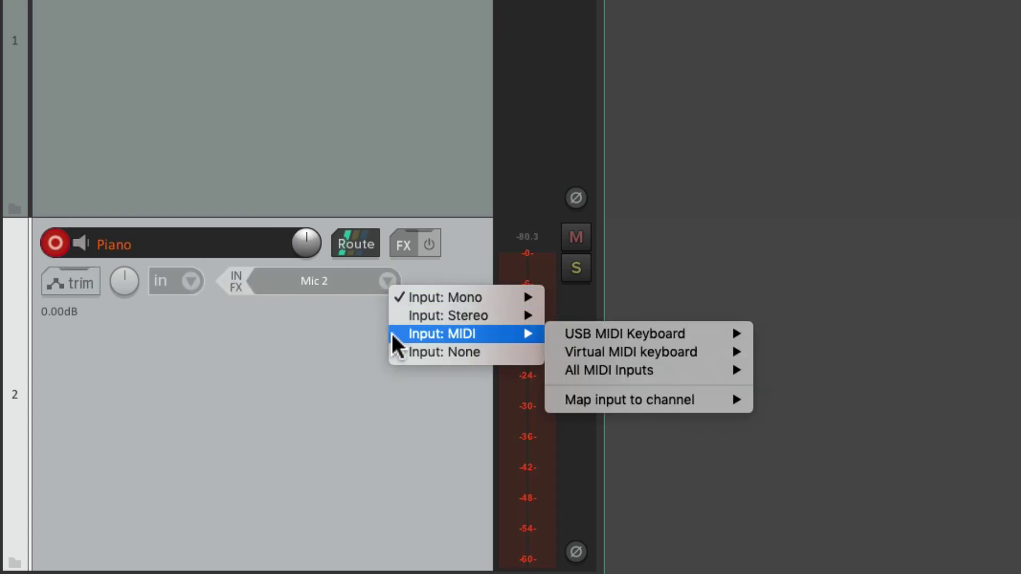
mouse_move(558, 335)
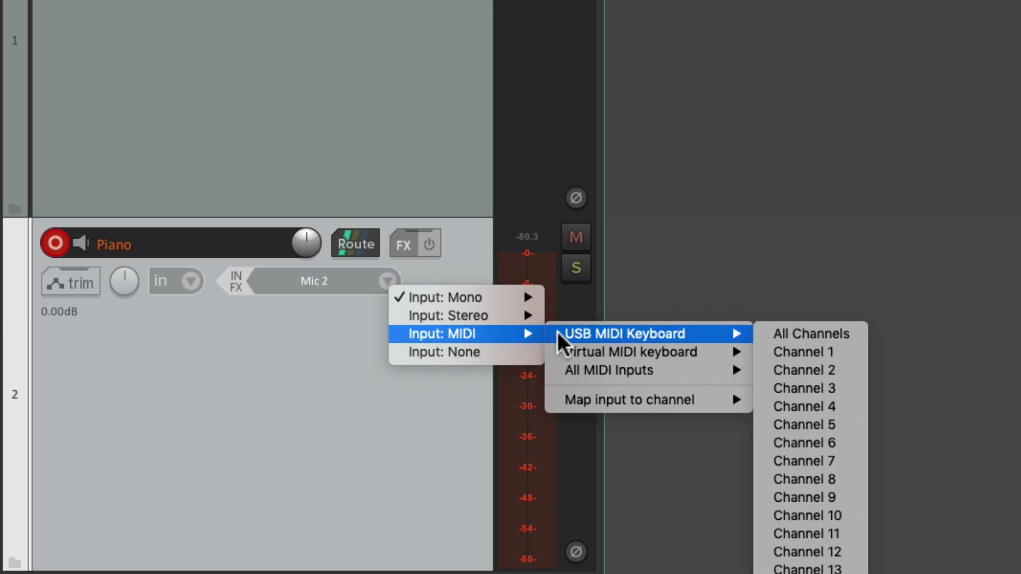
click(770, 333)
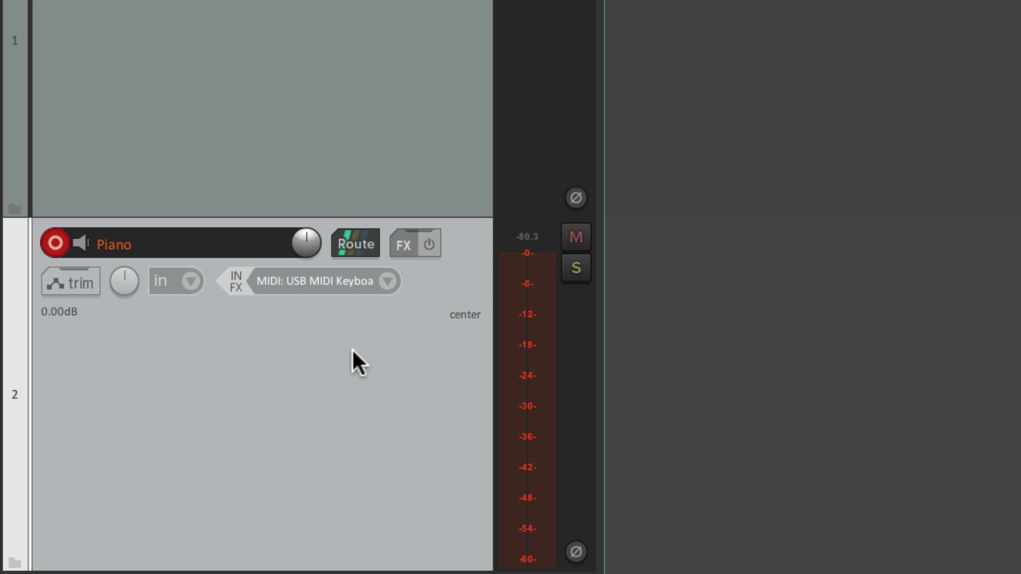
click(387, 282)
mouse_move(394, 299)
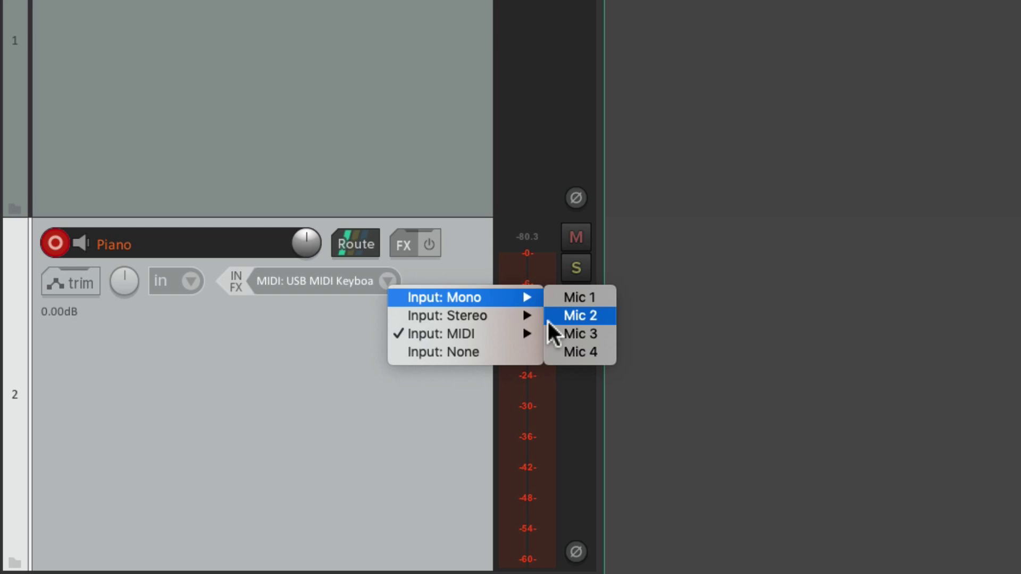
mouse_move(480, 336)
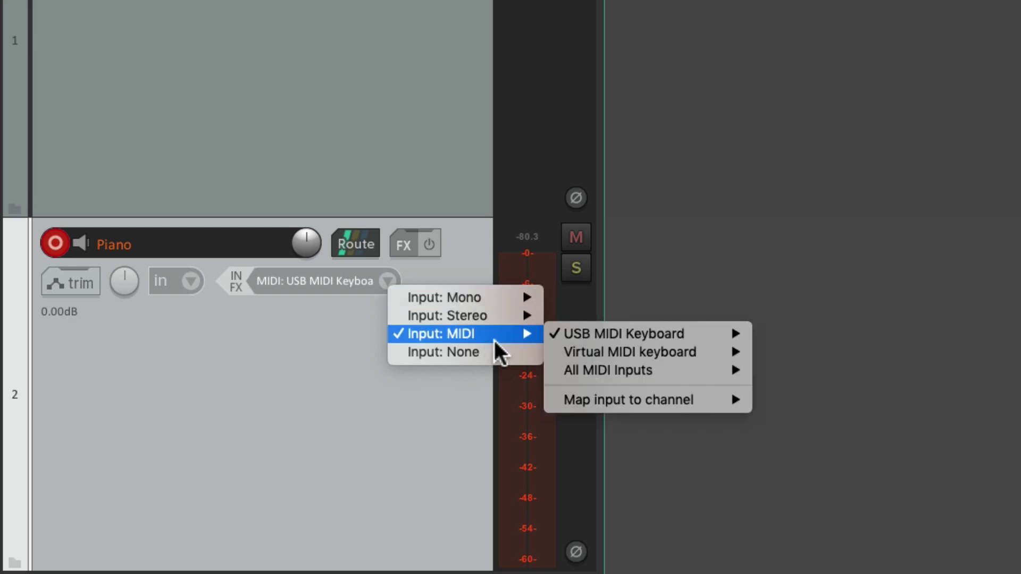
mouse_move(550, 335)
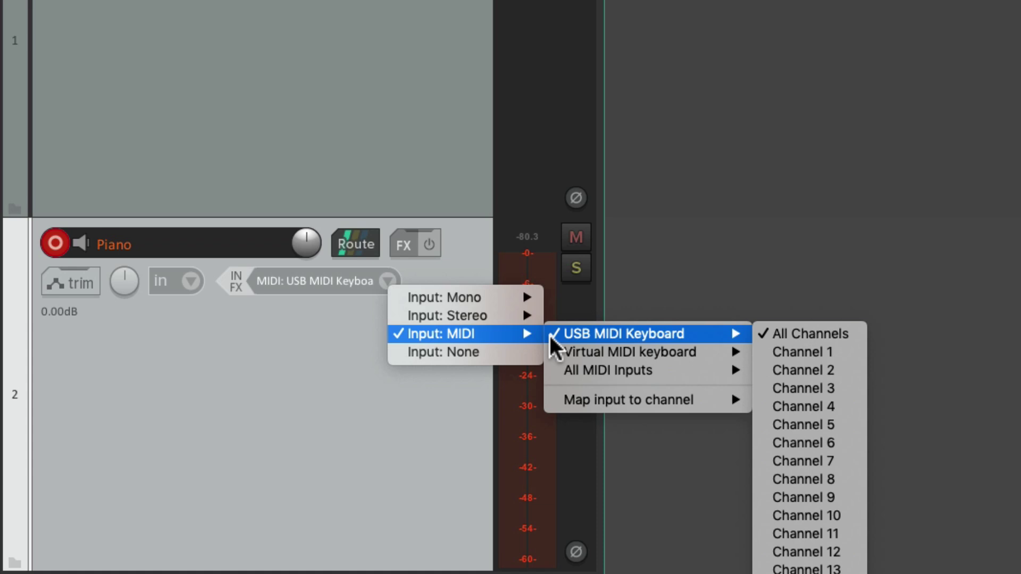
click(291, 447)
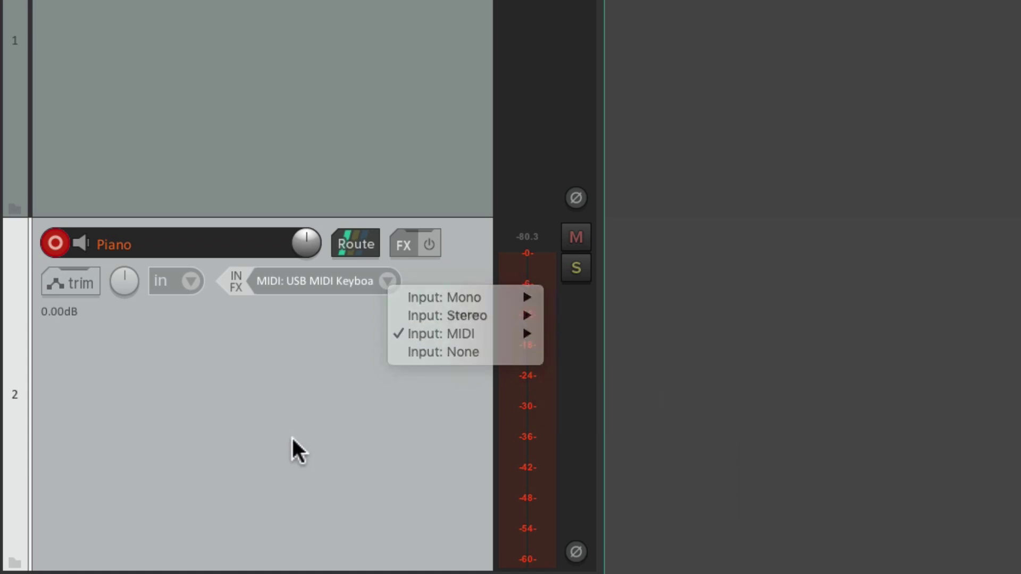
Load the Piano One FX chain on Piano, make NINJAM its parent folder, and close the plugin window
click(403, 245)
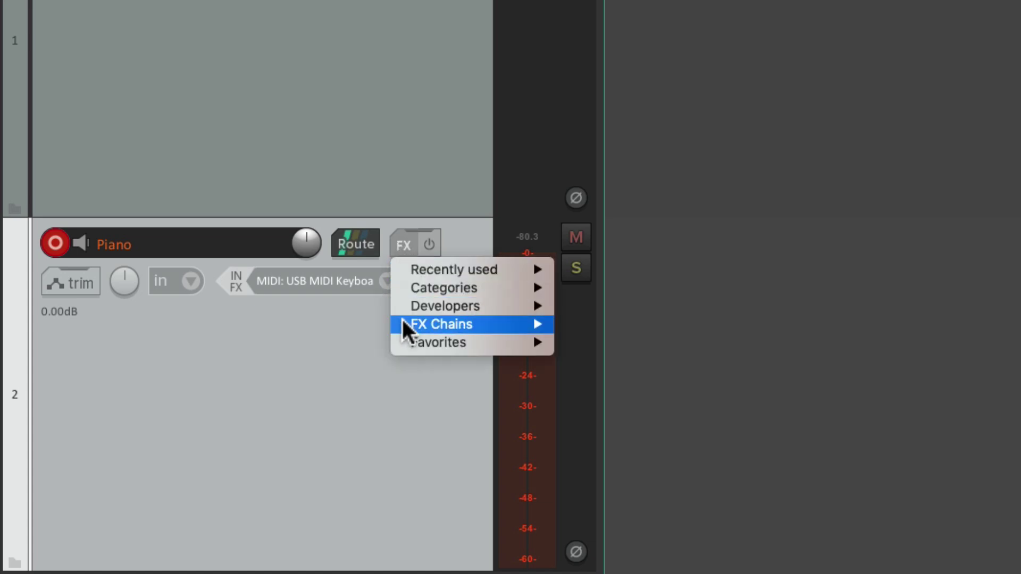
mouse_move(414, 322)
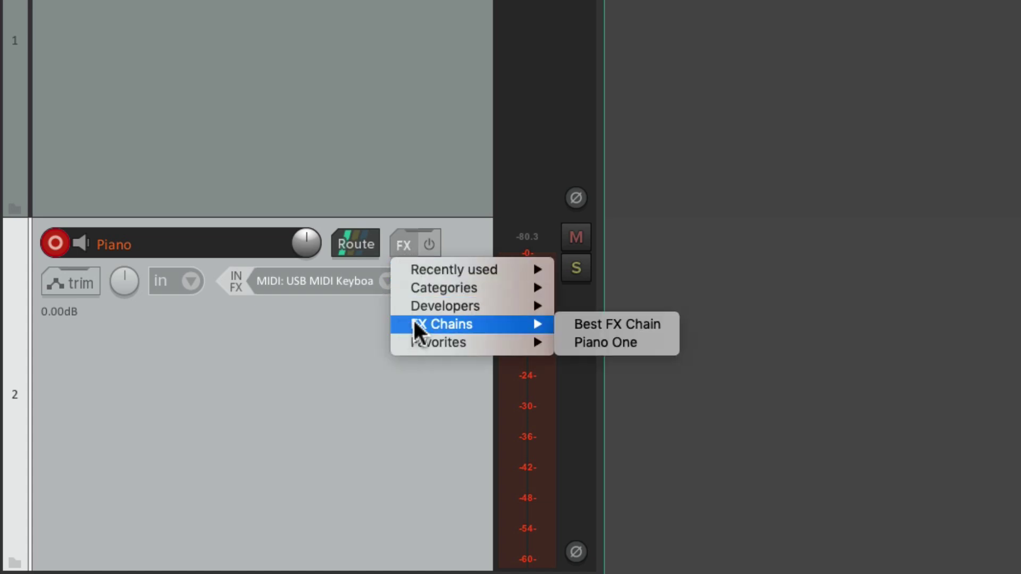
click(569, 344)
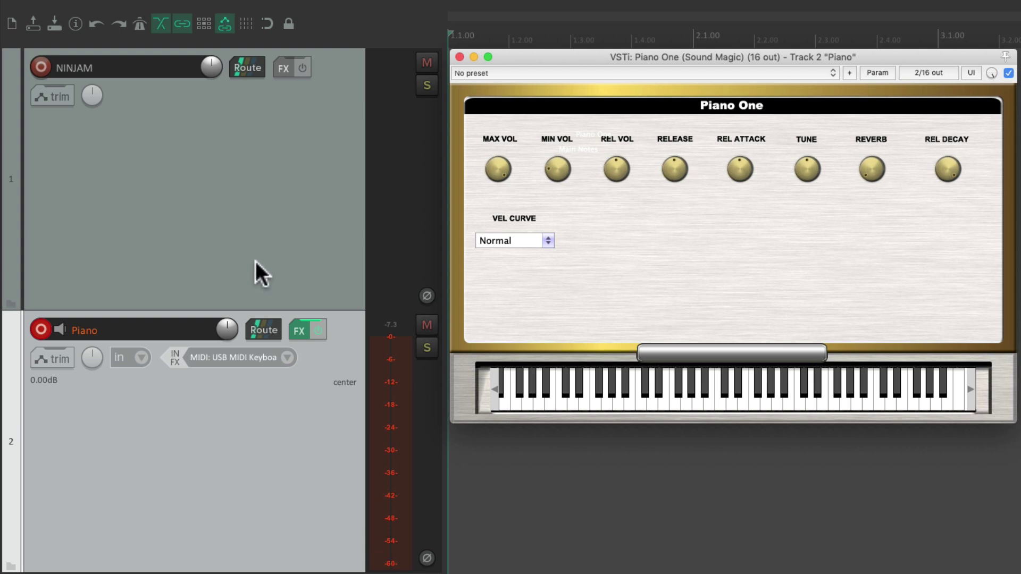
click(9, 301)
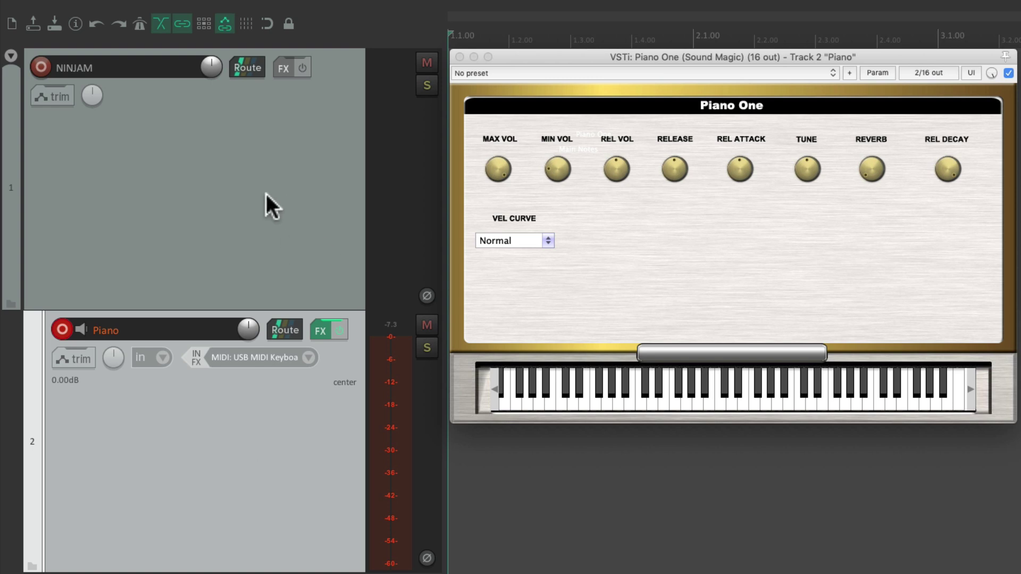
click(459, 56)
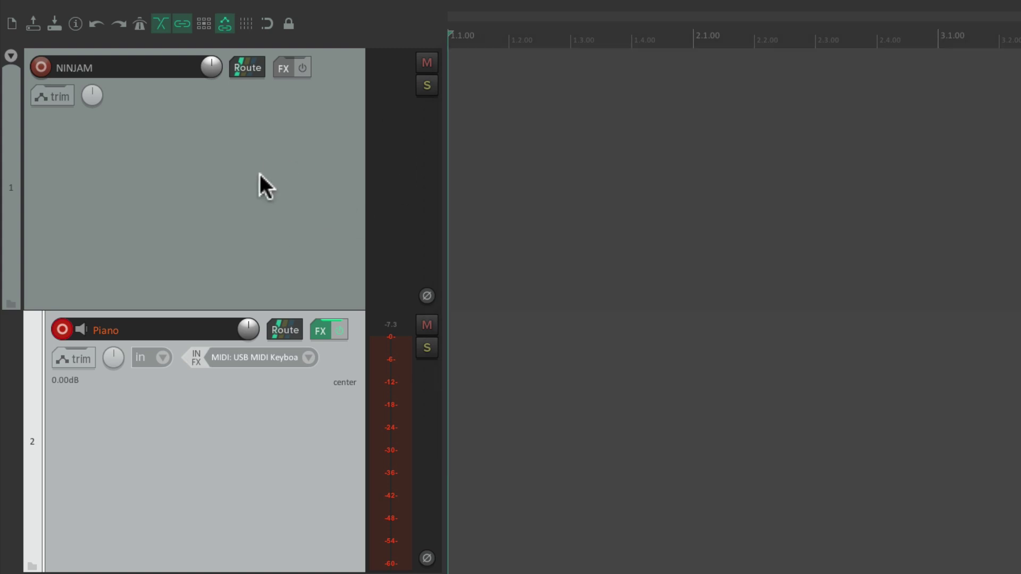
Add the Cockos ReaNINJAM plugin to the NINJAM track and reopen its console
click(283, 66)
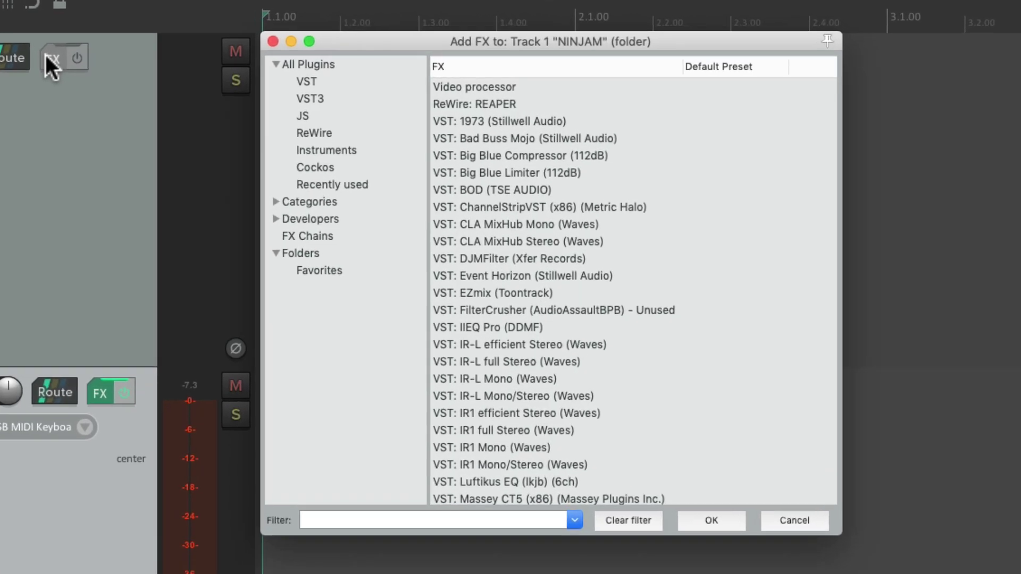
click(334, 169)
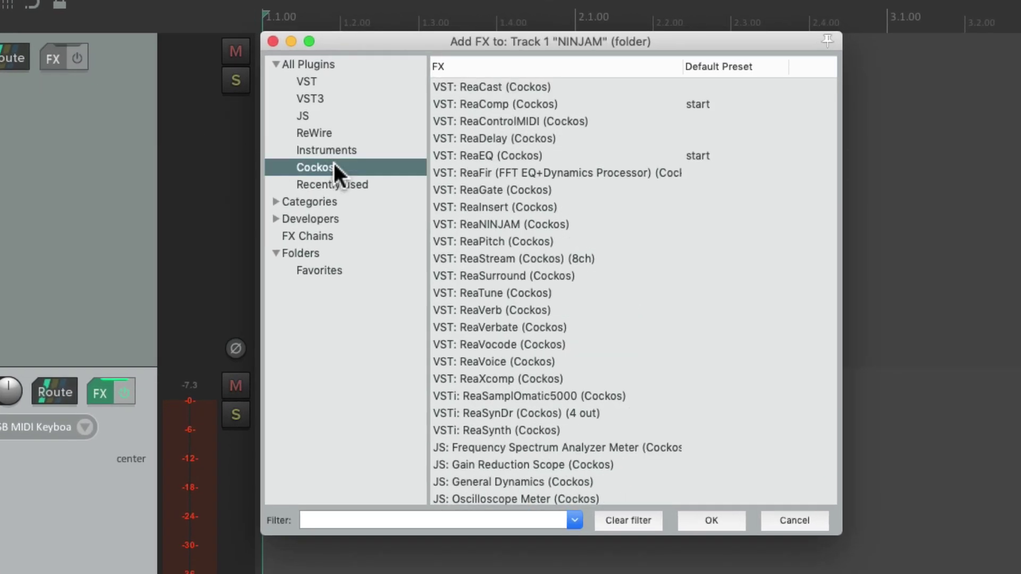
click(578, 229)
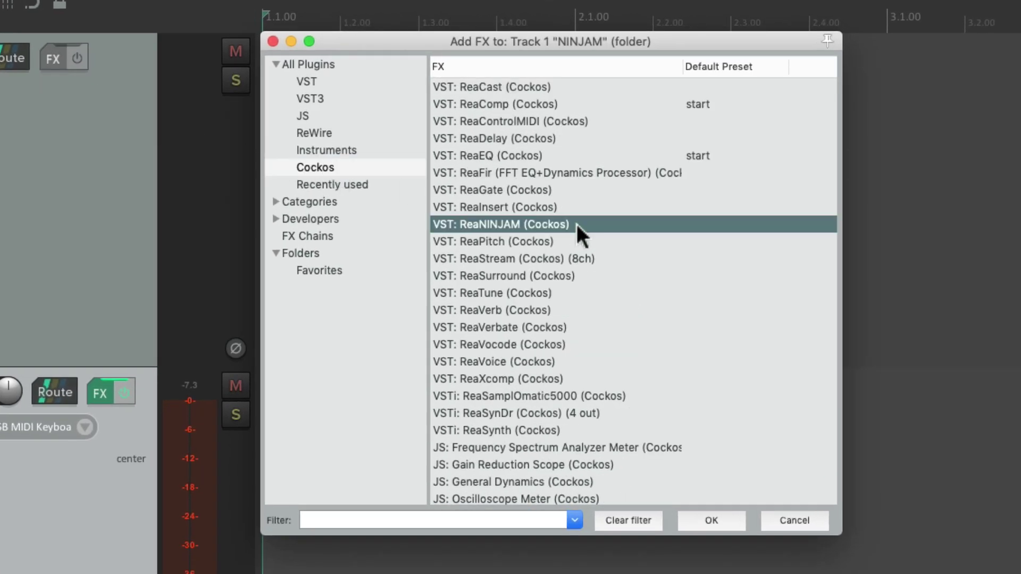
double_click(577, 224)
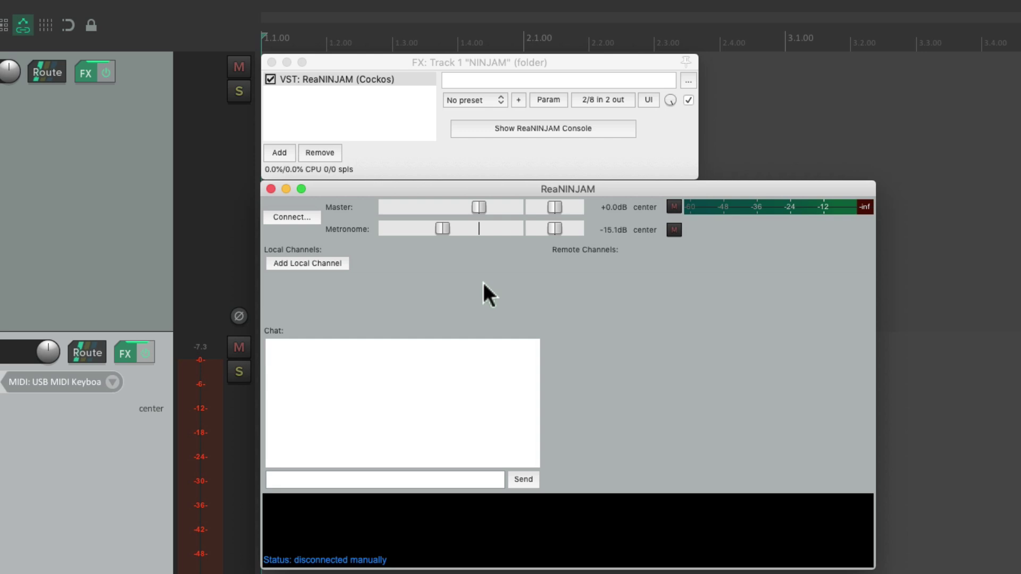
click(271, 189)
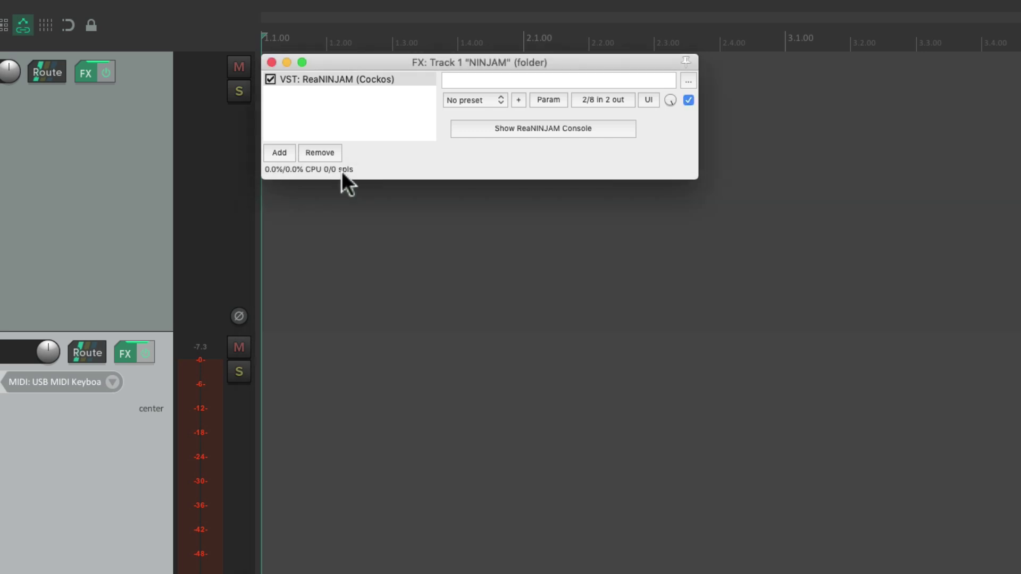
click(525, 130)
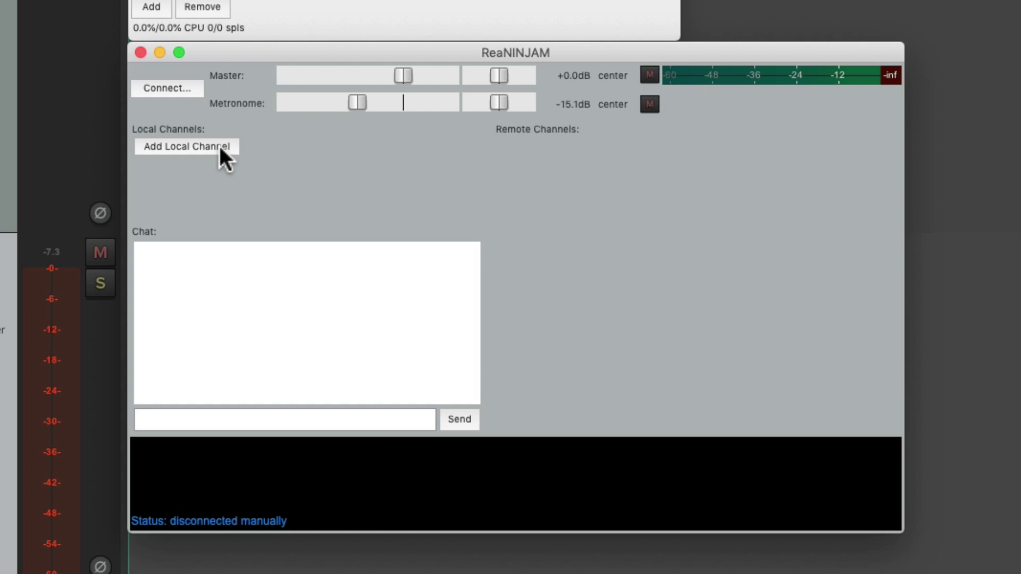
Add a local channel named Piano, toggle its Xmit, and lower its monitoring to -9.3dB
click(219, 147)
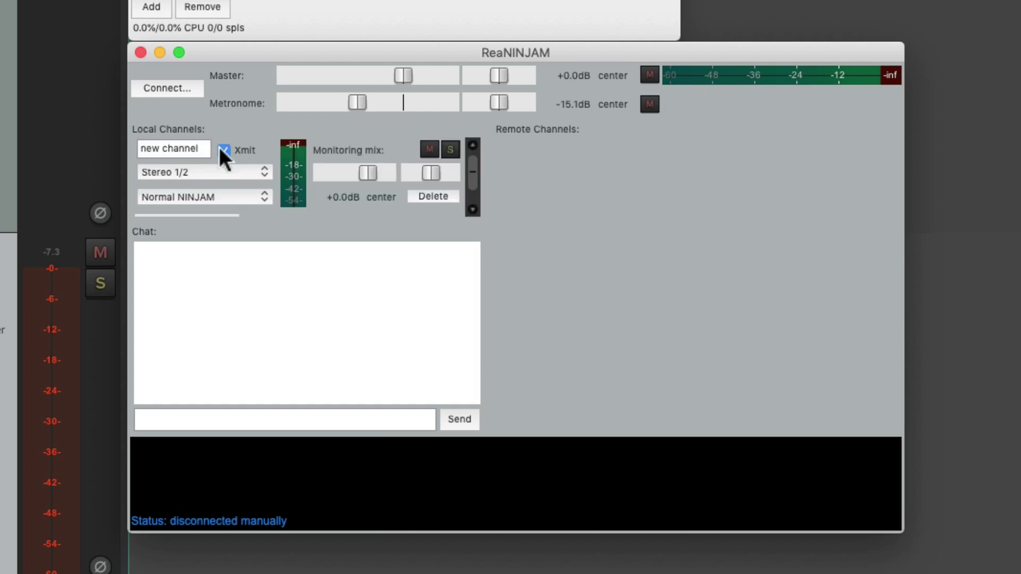
click(182, 149)
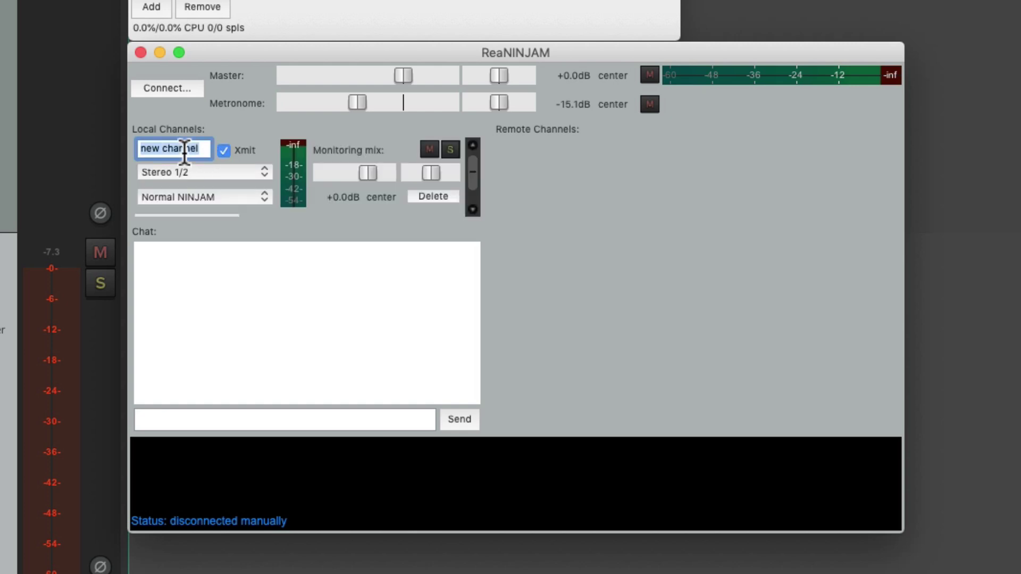
text(Piano)
key(Return)
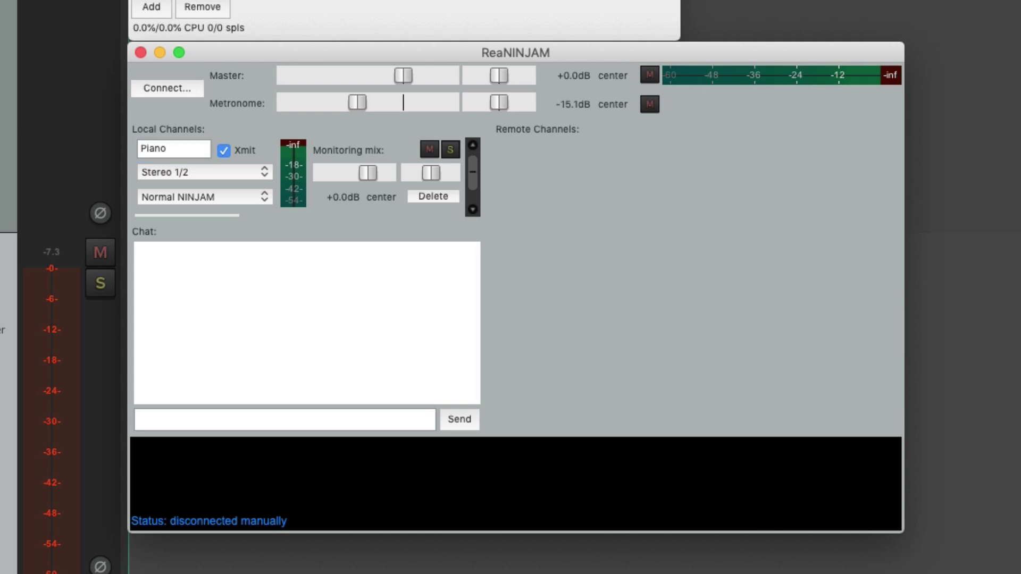
click(223, 150)
drag(368, 173, 353, 183)
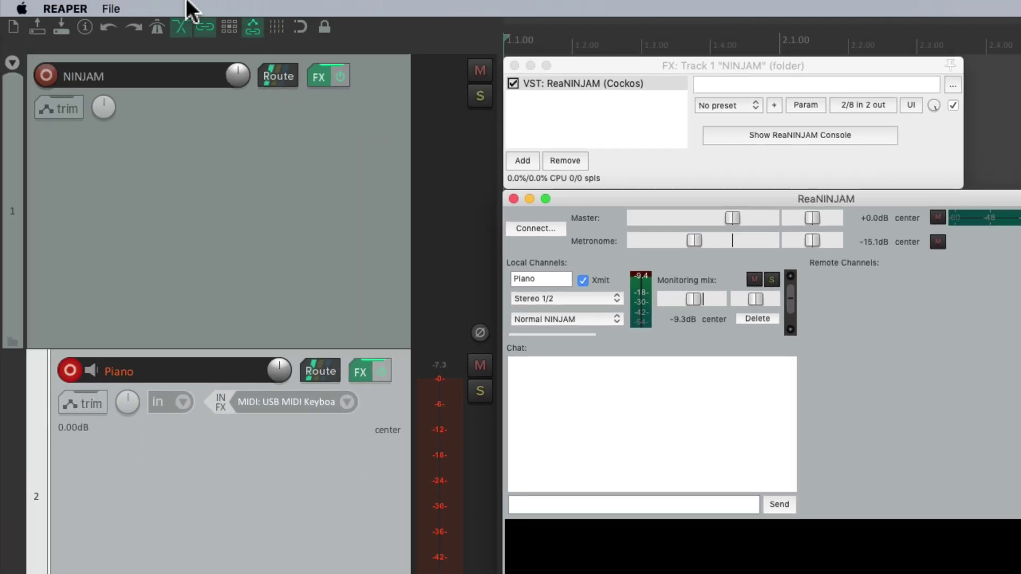
click(113, 8)
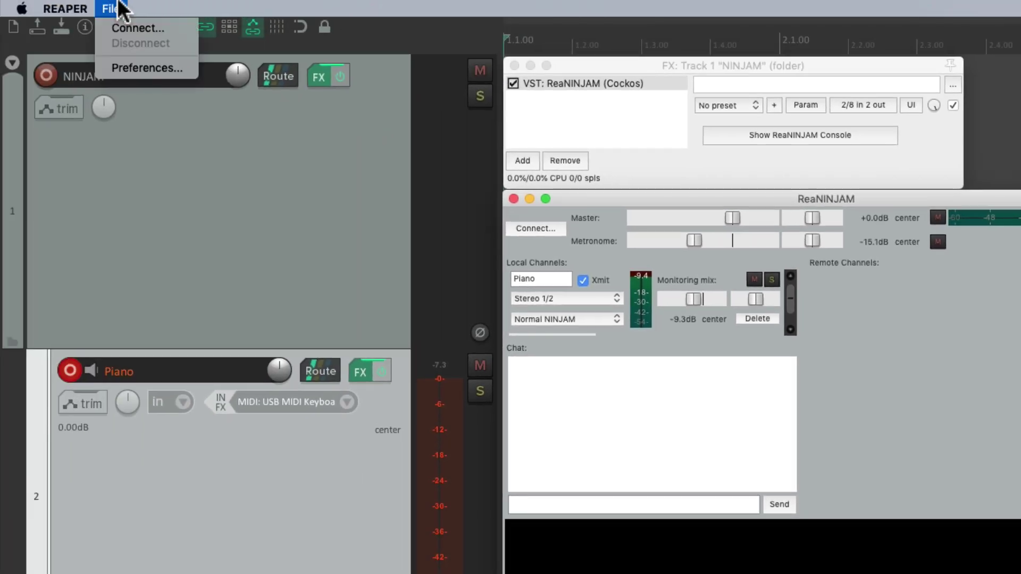
click(101, 65)
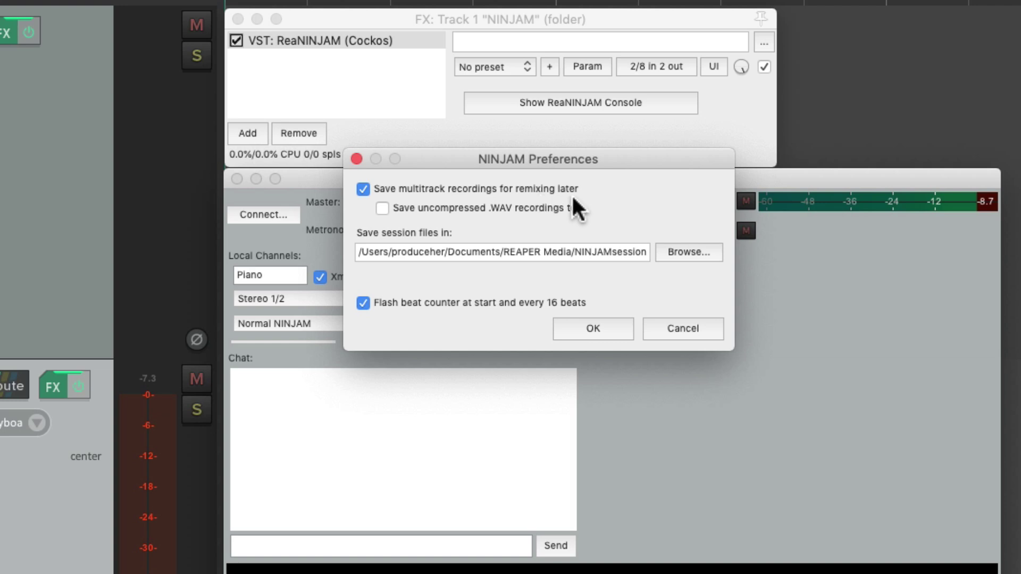
click(588, 329)
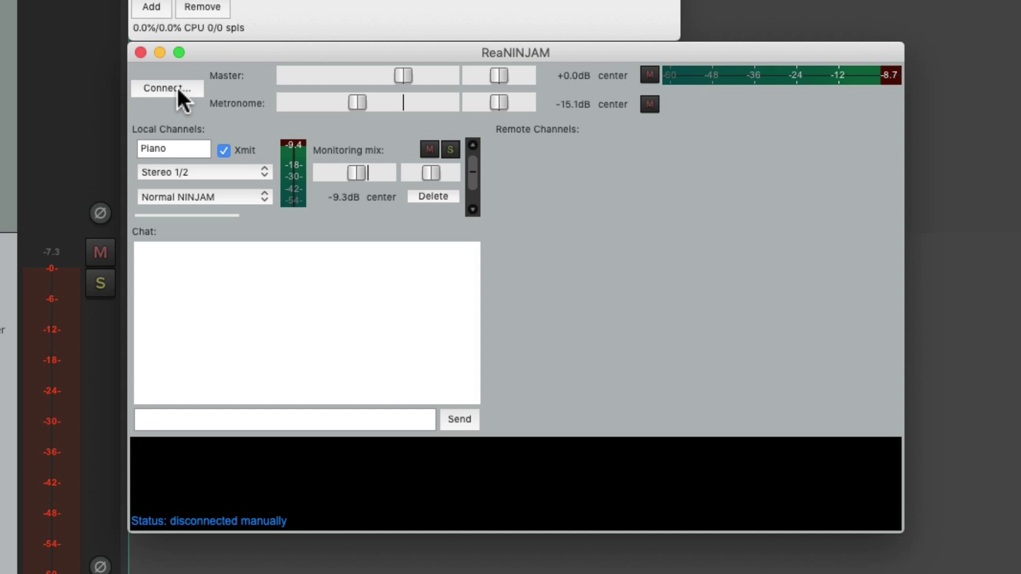
Pick server ninjamer.com:2049, enter a username, tick Connect anonymously, and connect
click(178, 88)
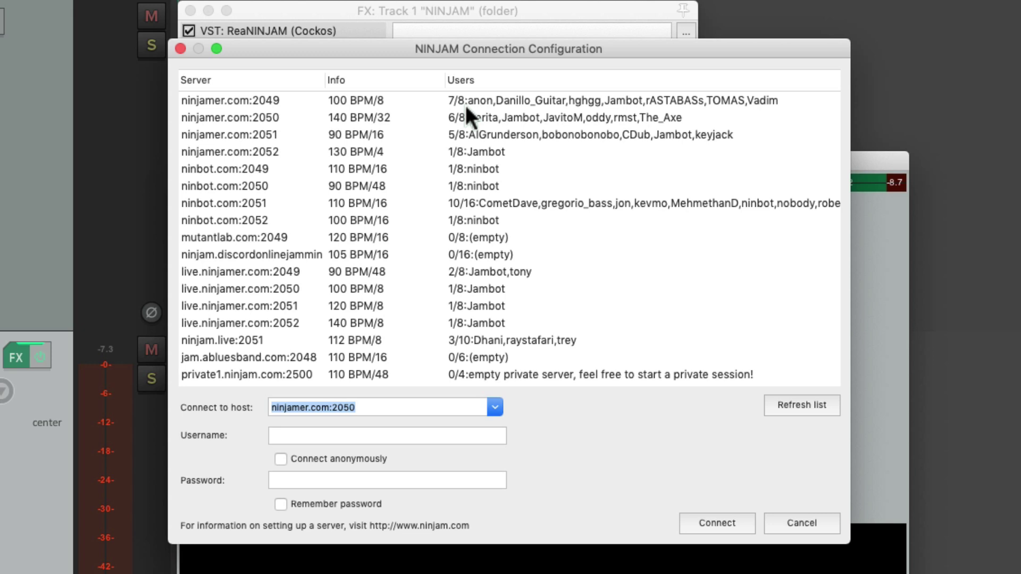
click(475, 108)
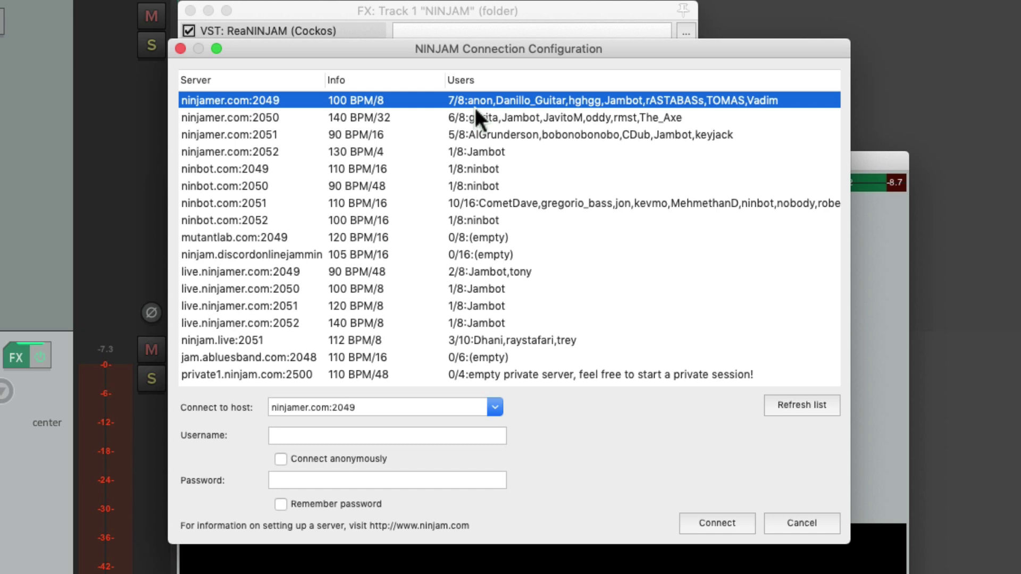
click(479, 120)
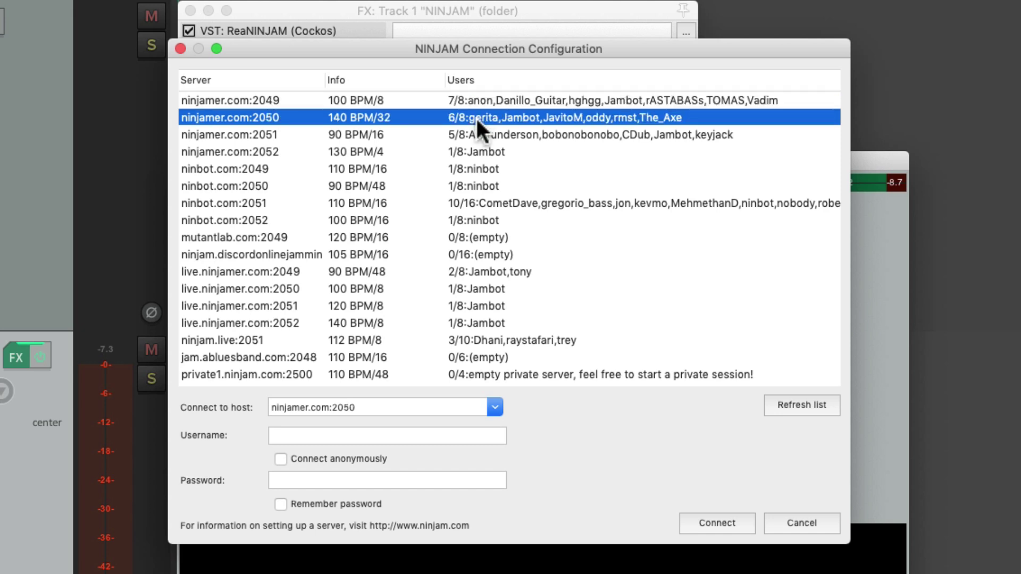
click(480, 97)
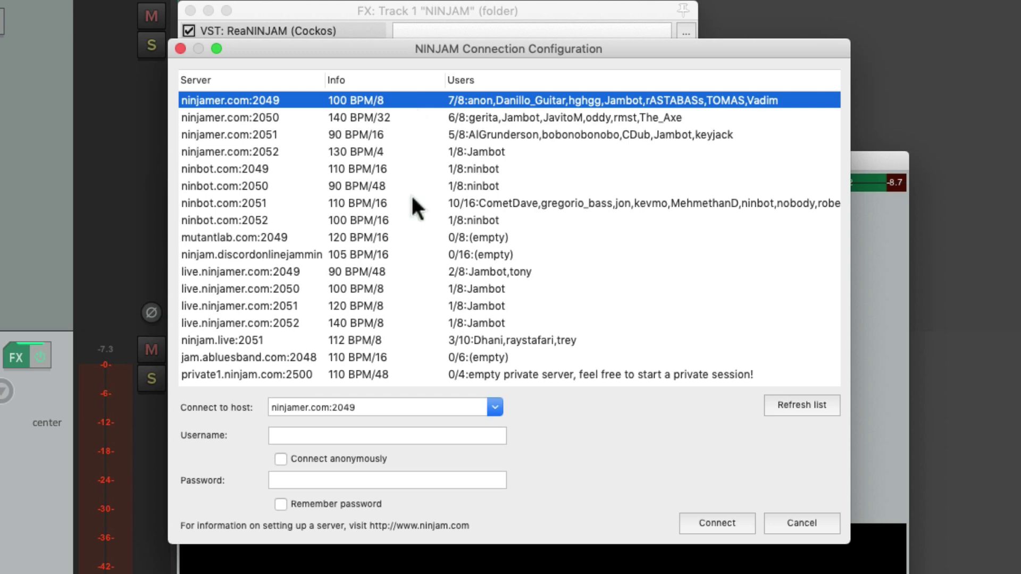
click(425, 435)
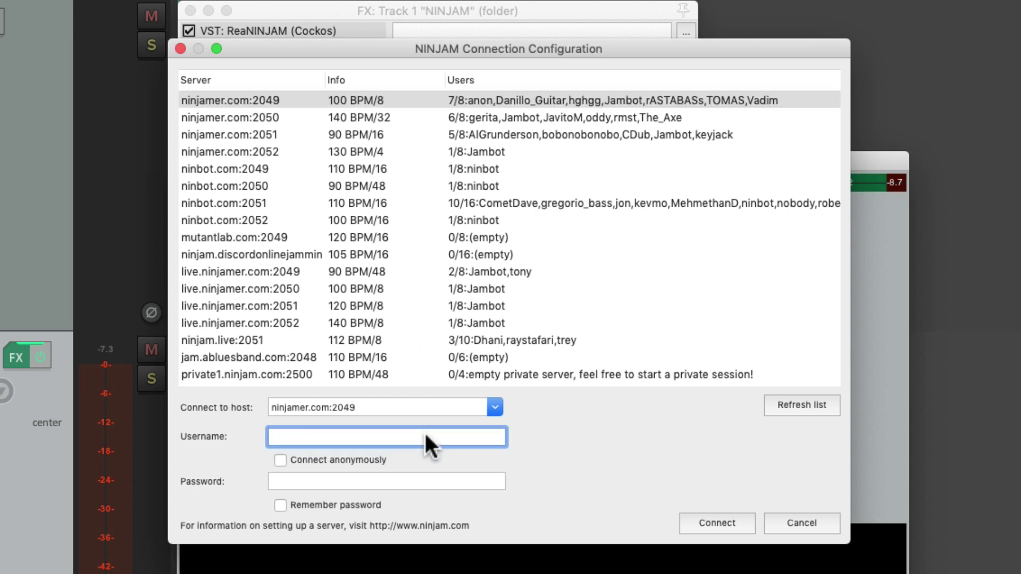
text(kenny gioia)
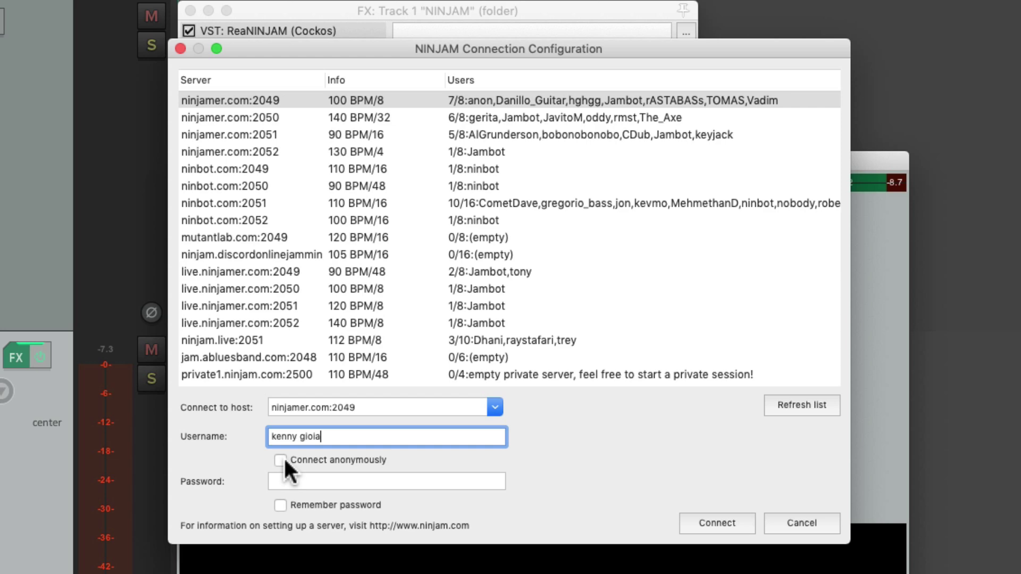
click(281, 460)
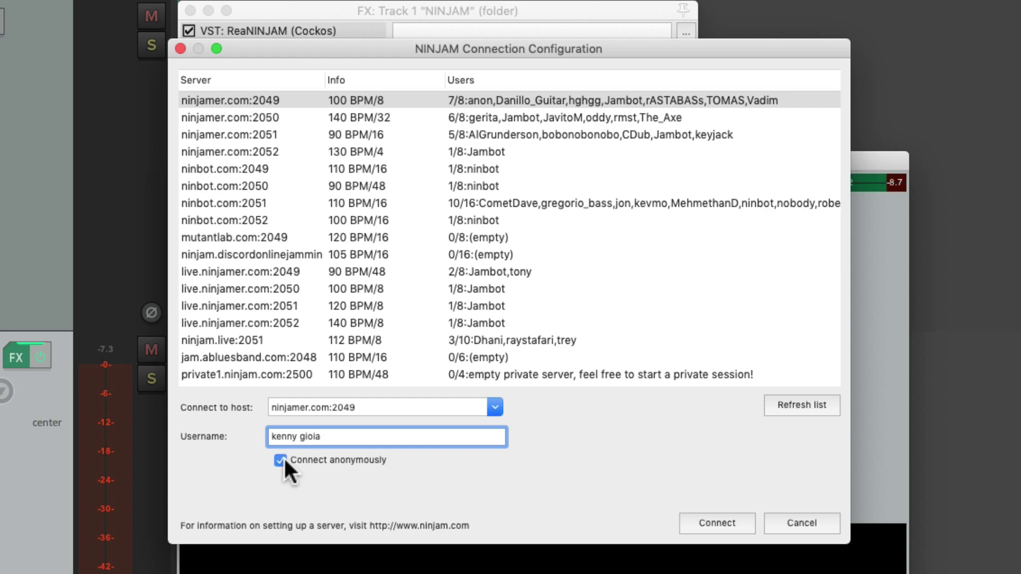
click(692, 525)
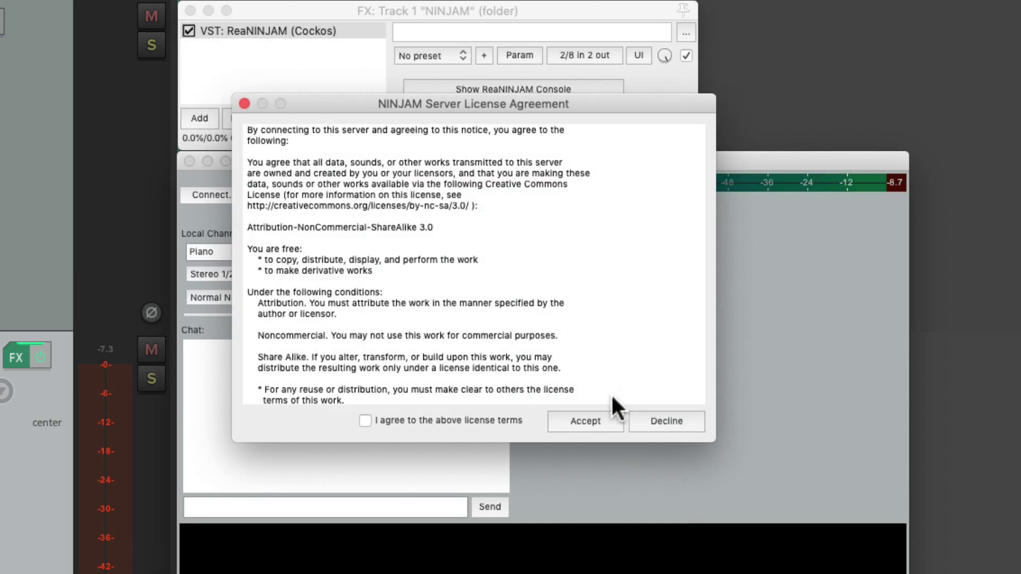
Accept the ninjamer.com:2049 server license agreement to join the jam
click(595, 424)
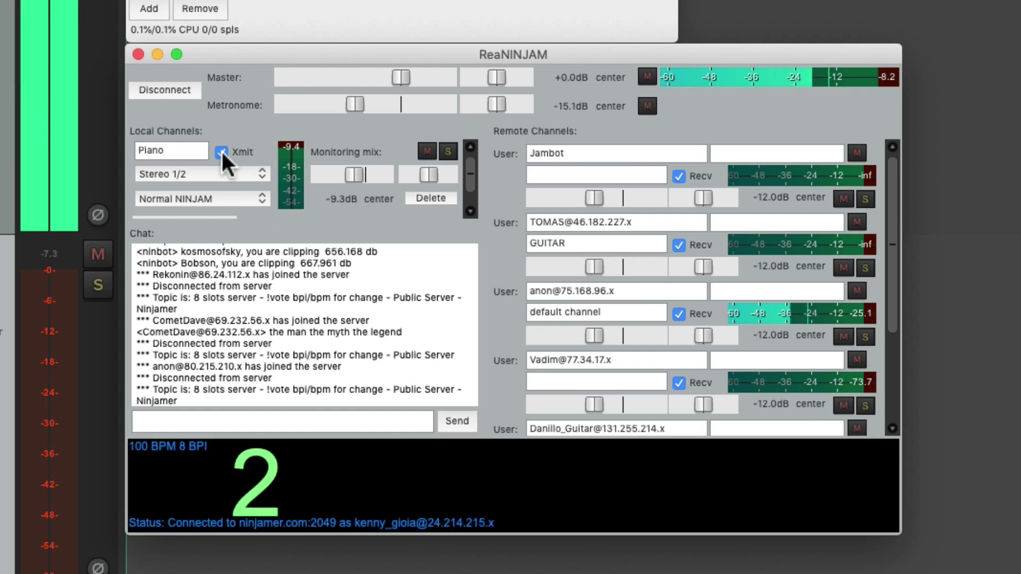
Pause Xmit, set the Piano channel's monitoring to -11.1dB, then re-enable Xmit
click(221, 153)
drag(346, 177, 352, 180)
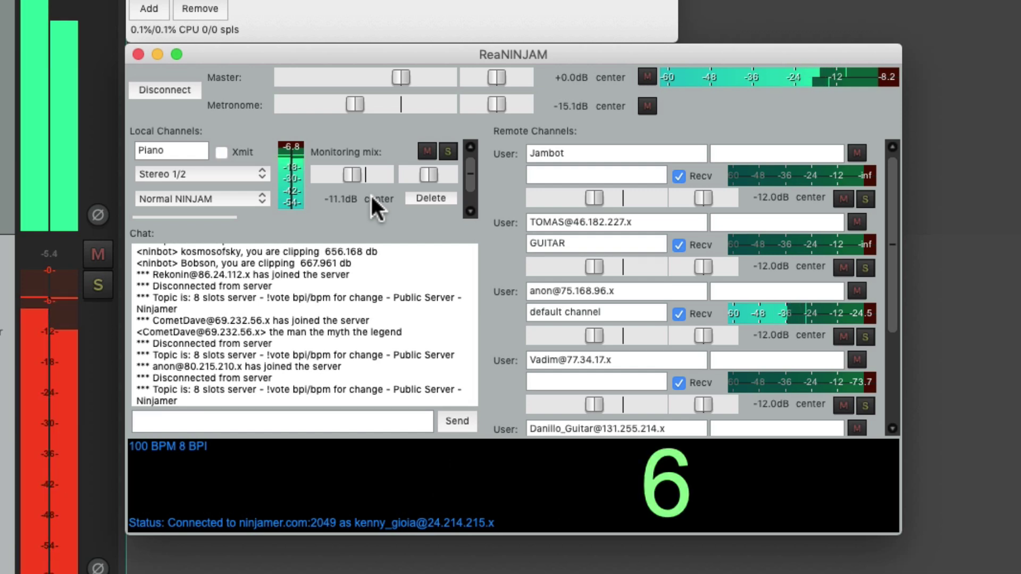
click(220, 153)
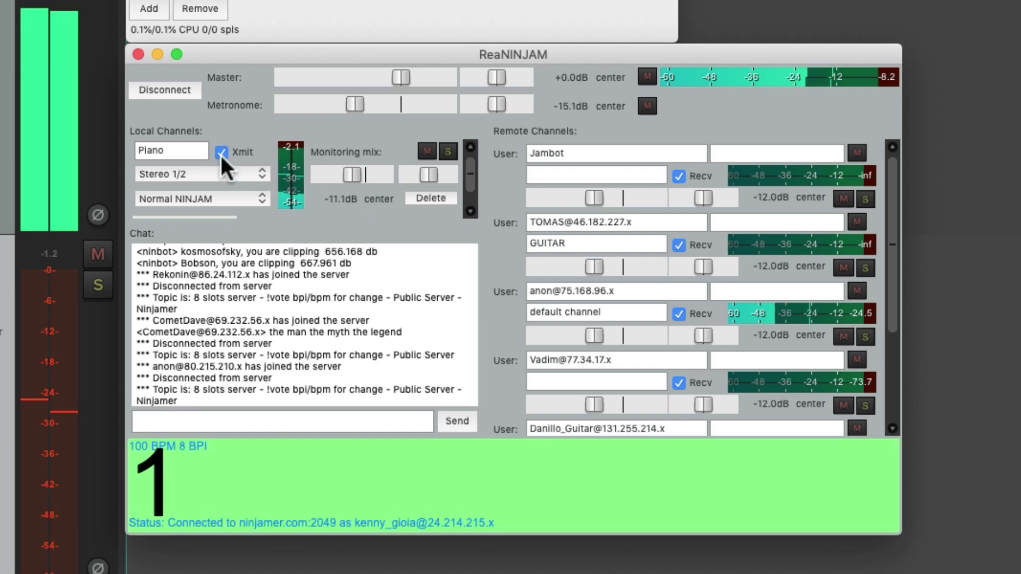